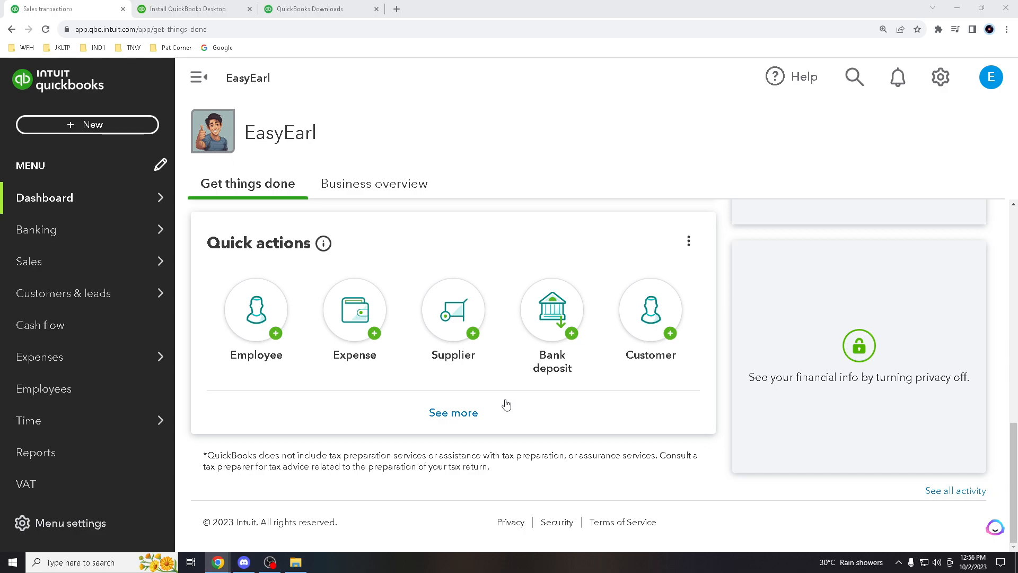
Create a blank Refund Receipt no. 1003, dated 10/02/2023, from the + New menu
scroll(535, 427, up, 4)
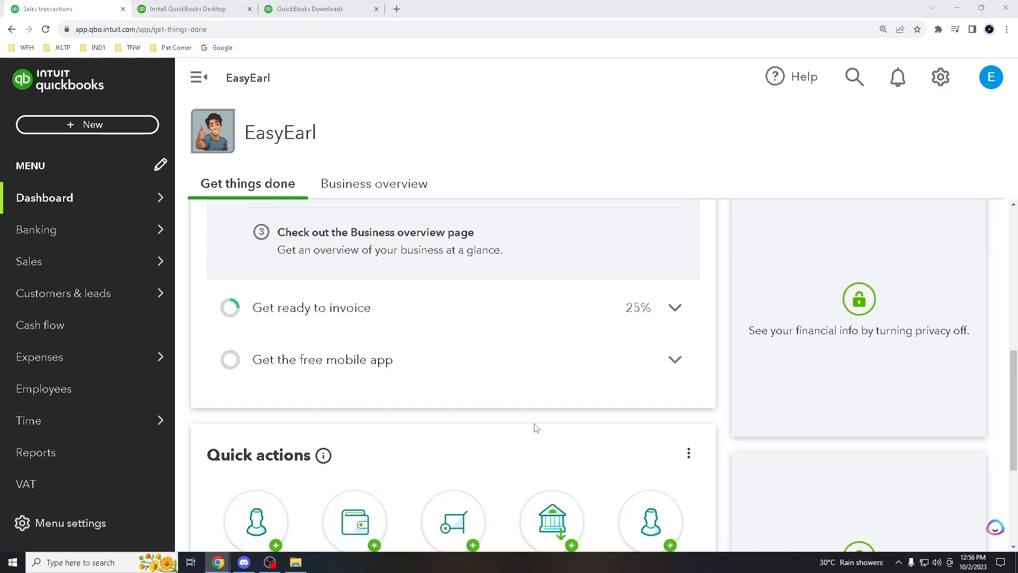
scroll(536, 428, up, 4)
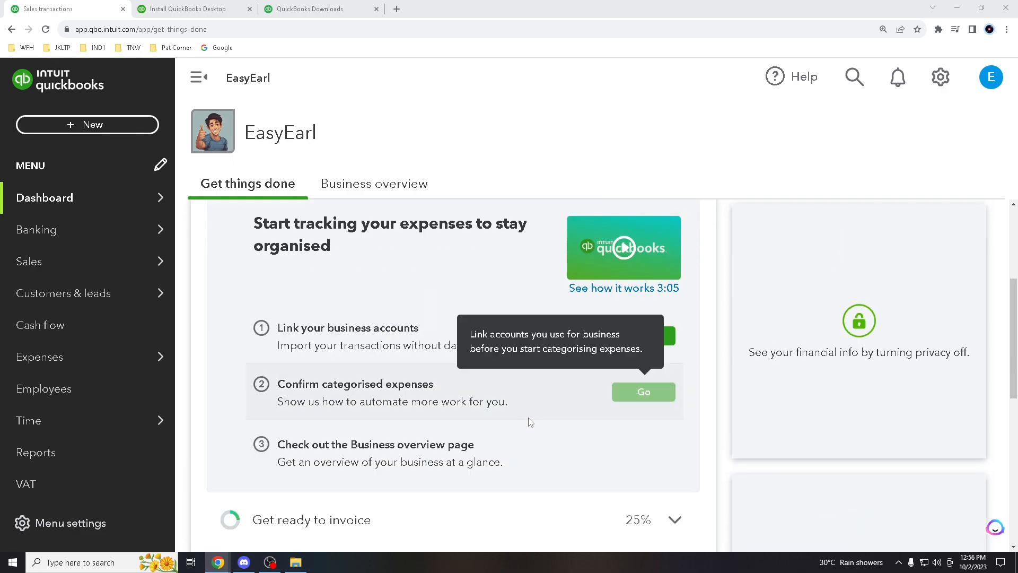
scroll(530, 422, down, 2)
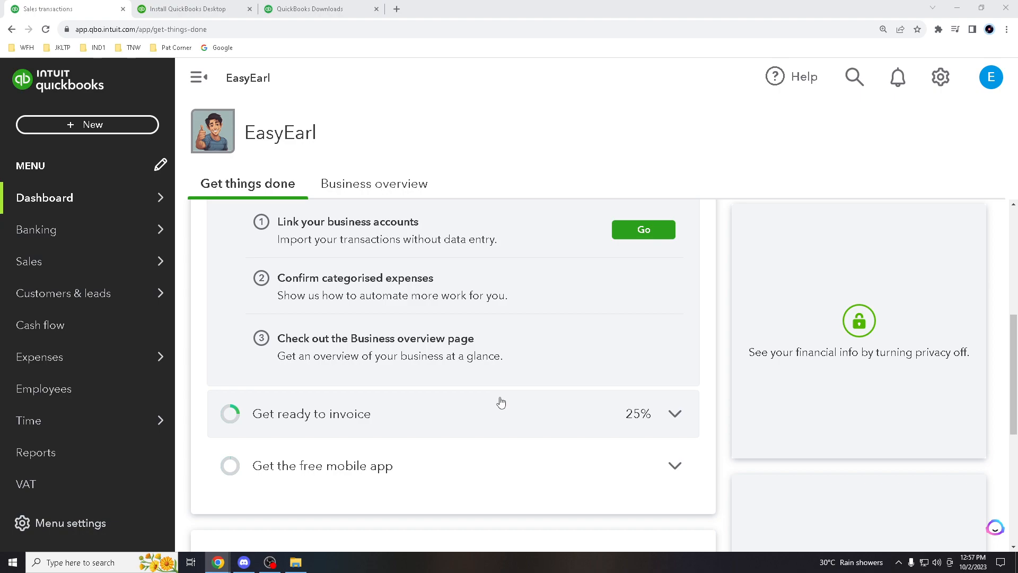
mouse_move(523, 369)
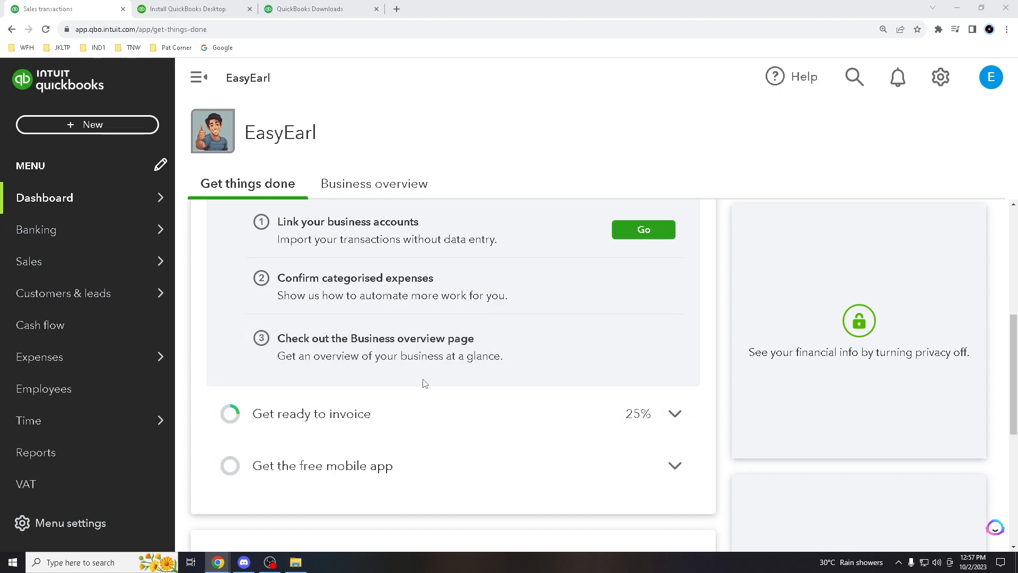
mouse_move(429, 368)
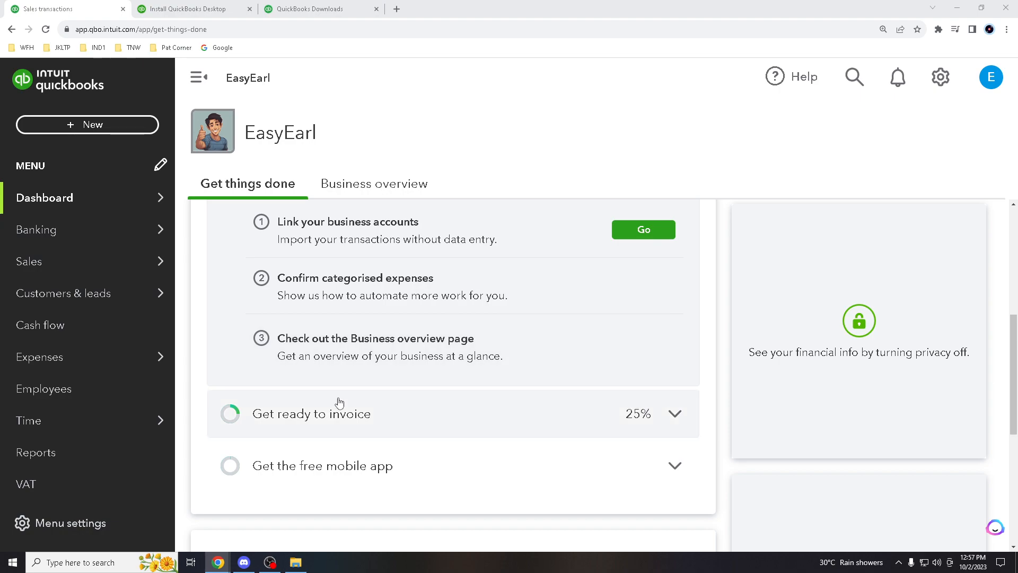
scroll(439, 405, down, 3)
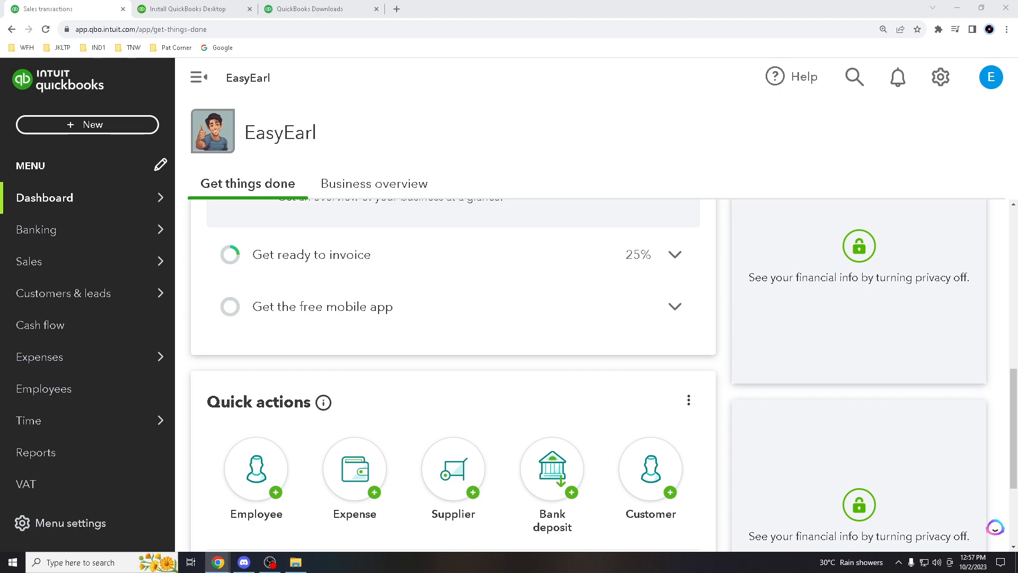
scroll(541, 347, down, 2)
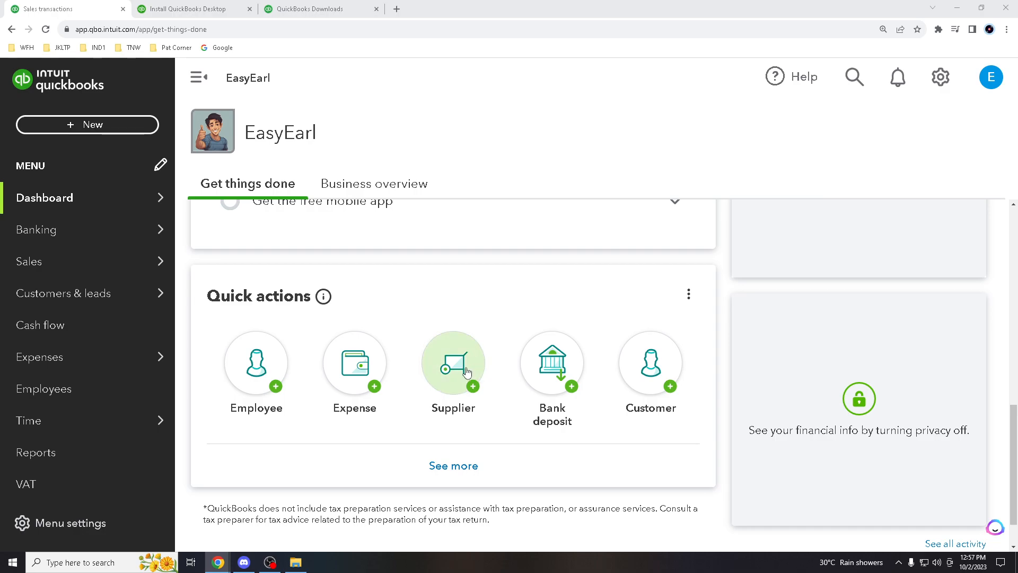
scroll(531, 396, down, 1)
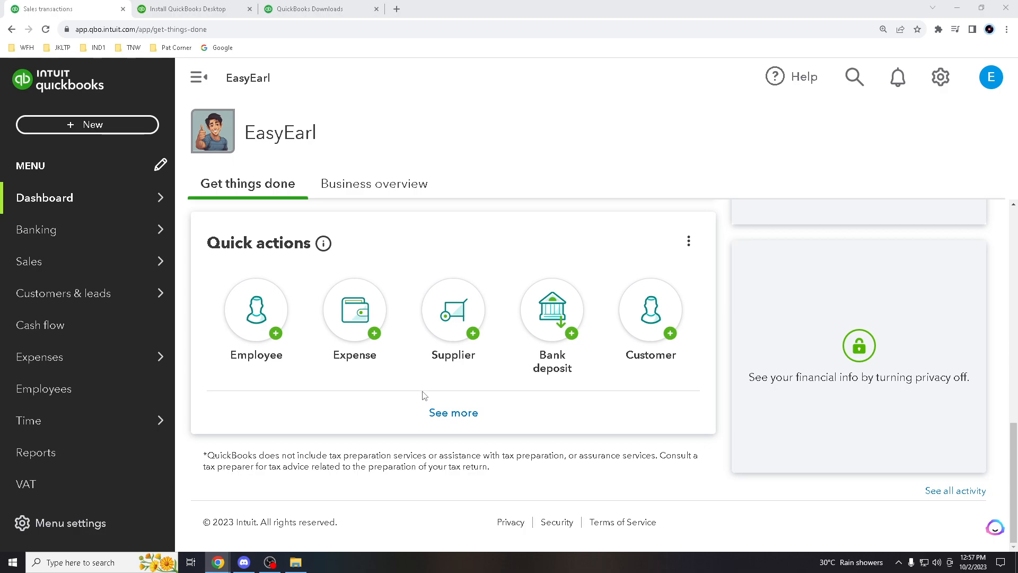
scroll(365, 393, up, 2)
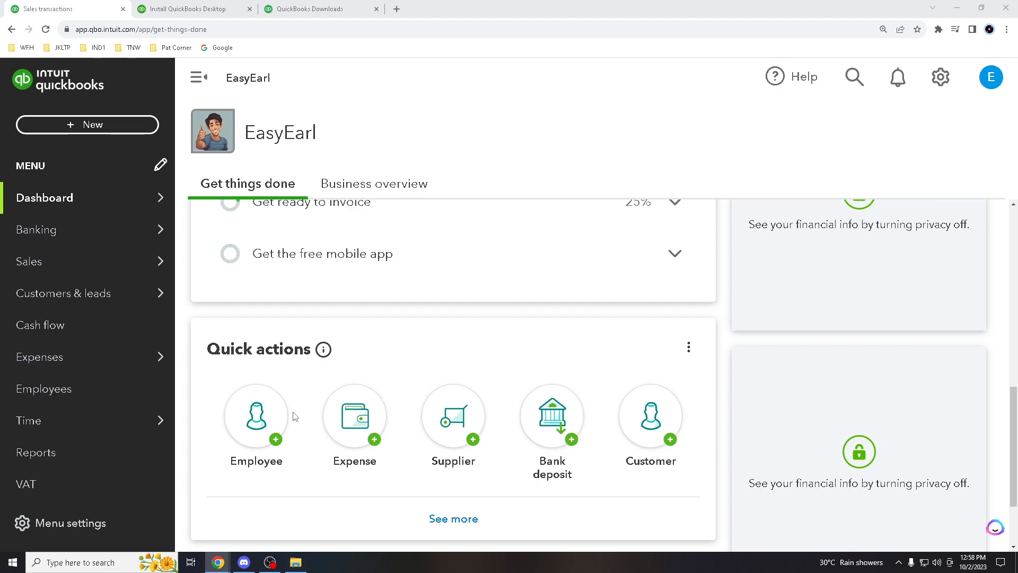
scroll(297, 402, down, 2)
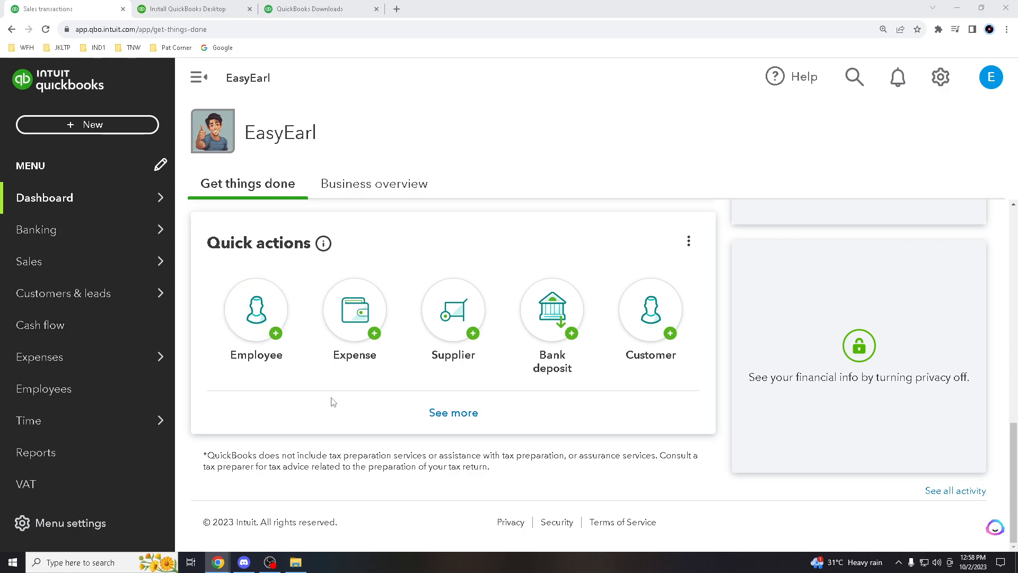
scroll(350, 415, up, 3)
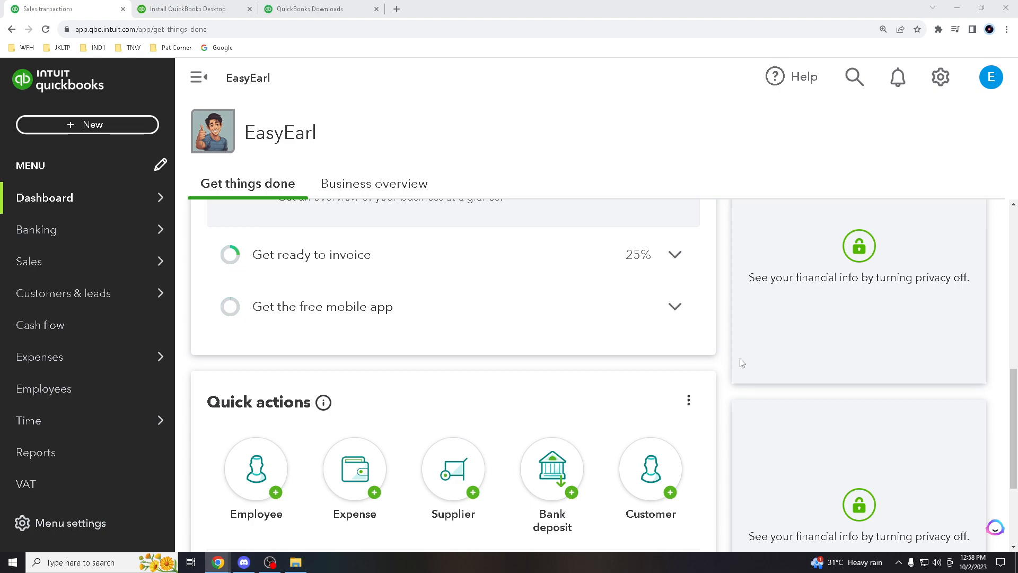
scroll(430, 352, down, 1)
mouse_move(305, 340)
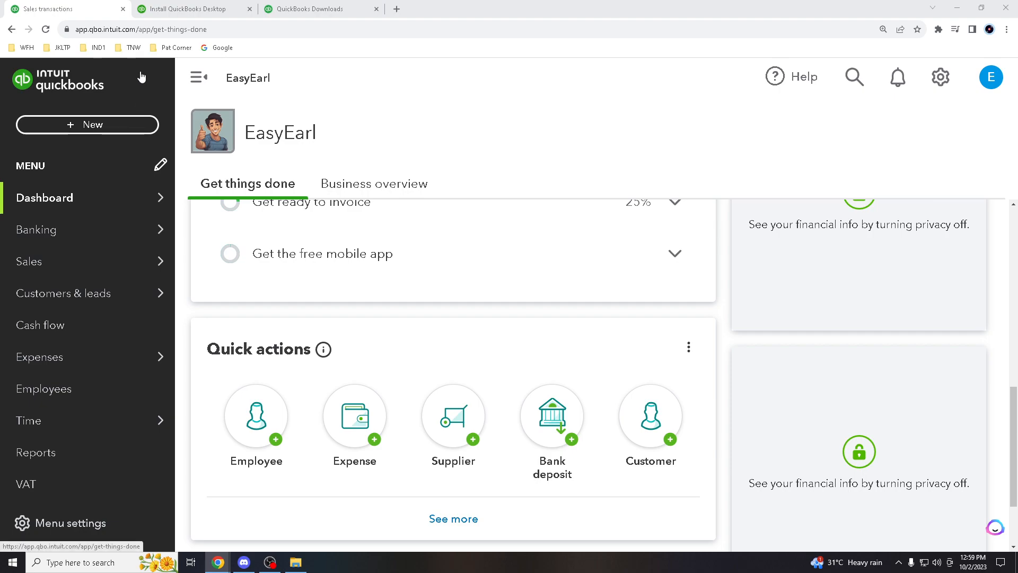
click(131, 124)
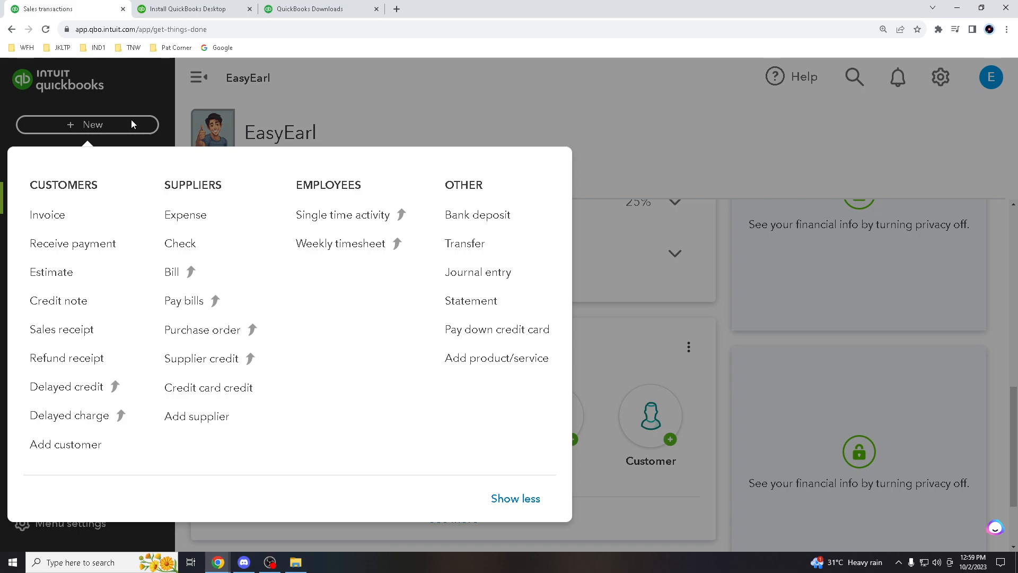
click(78, 363)
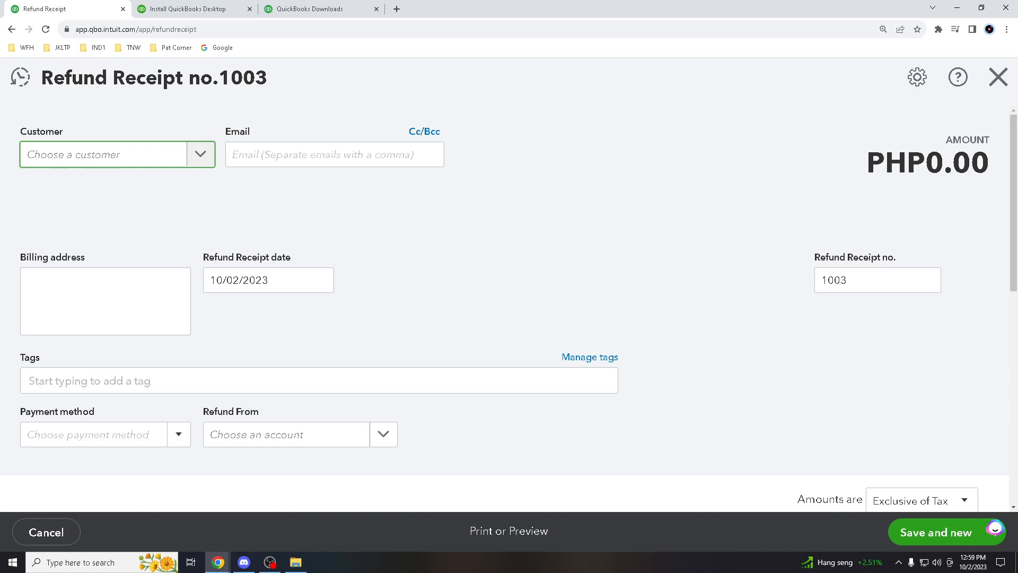
Select TUTORIALS EASY EARL as the refund's customer, auto-filling the e-mail and billing address
scroll(668, 245, down, 3)
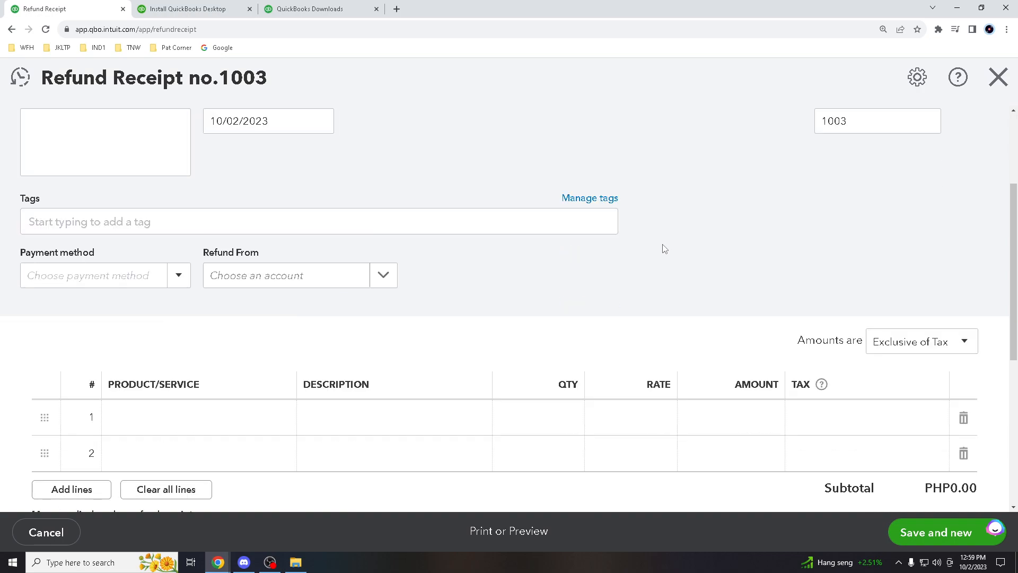
scroll(667, 248, up, 3)
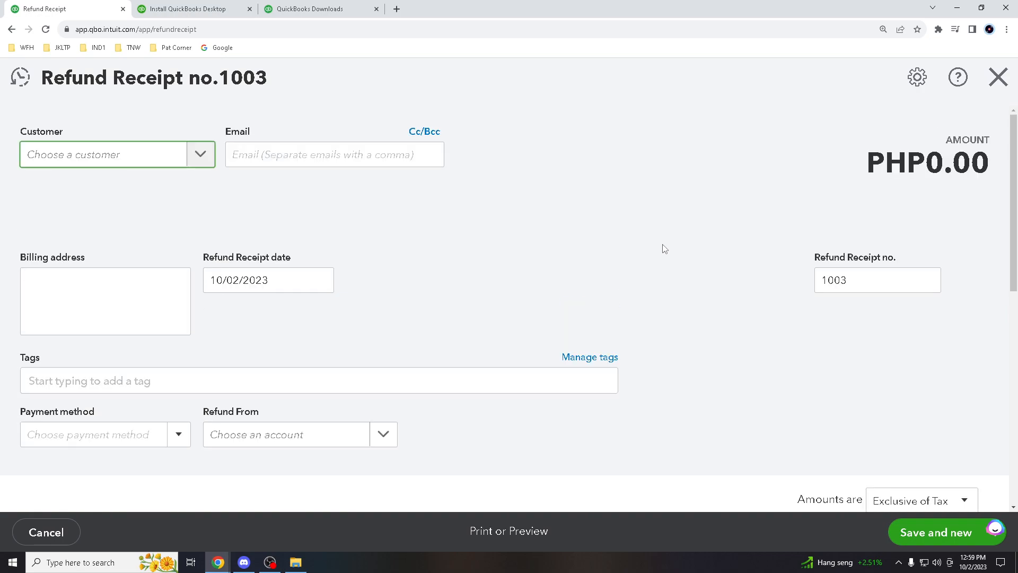
click(200, 157)
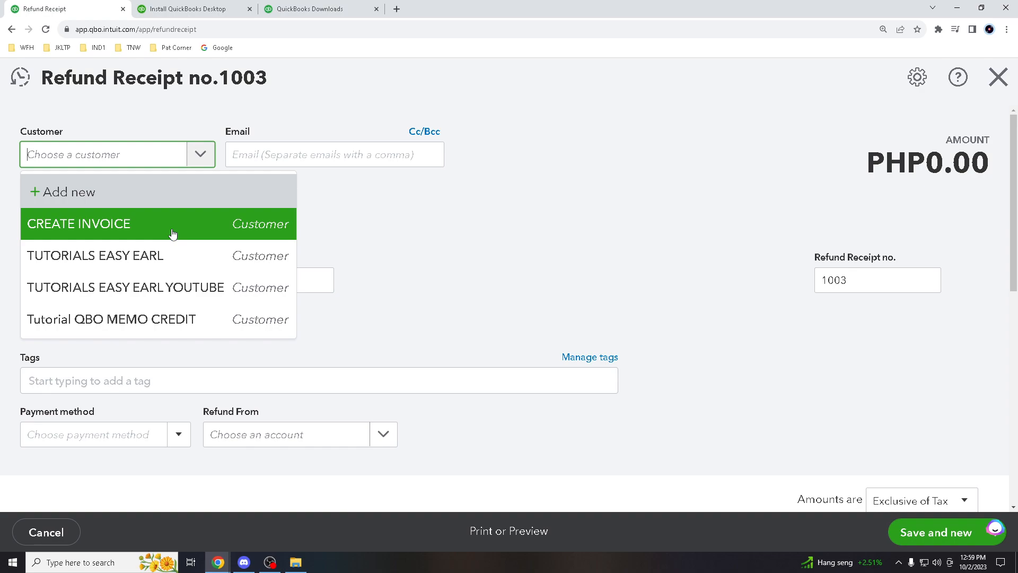
click(171, 255)
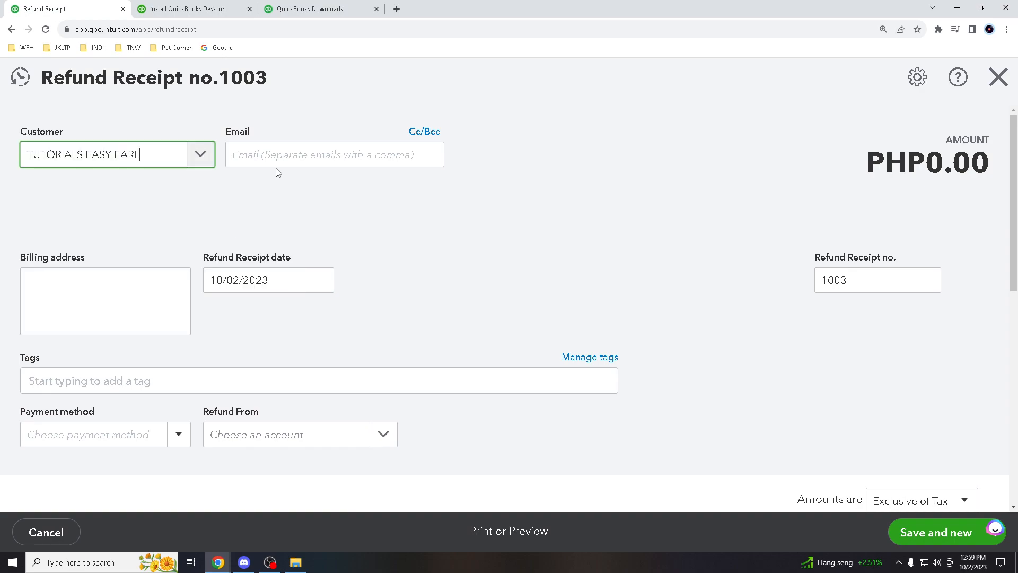
click(280, 151)
click(433, 196)
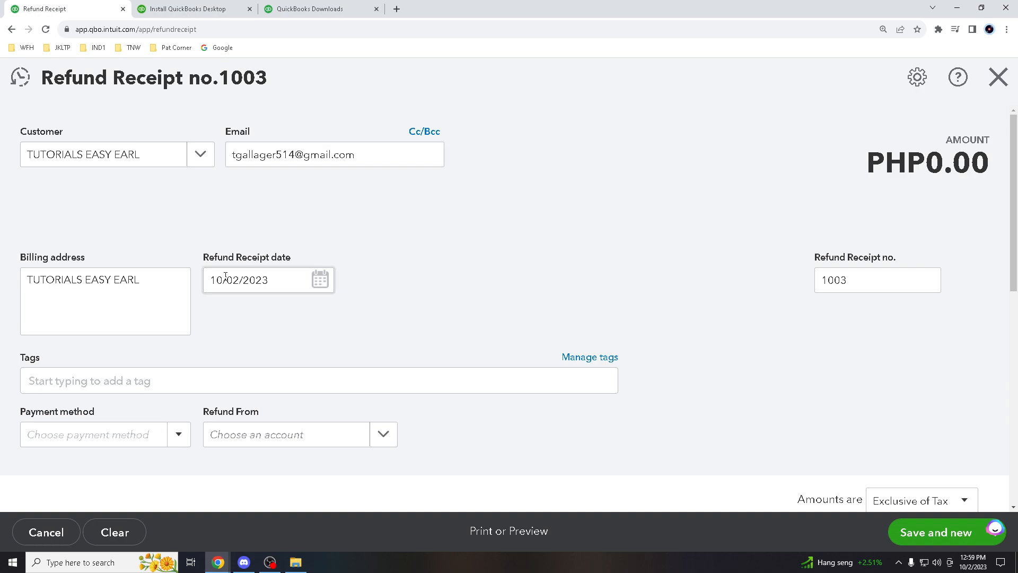
Change the refund receipt date to 10/05/2023
click(321, 280)
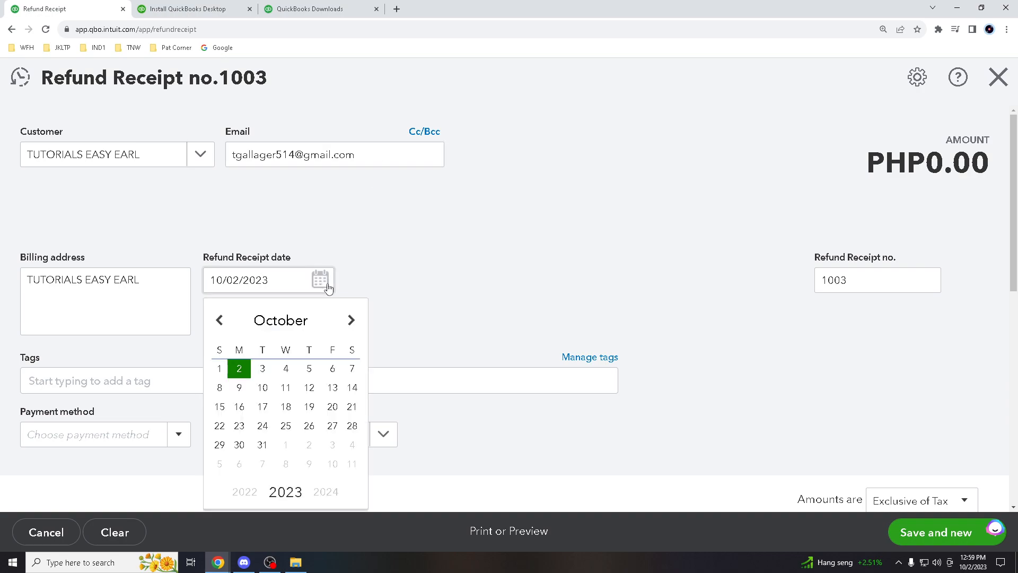
click(309, 370)
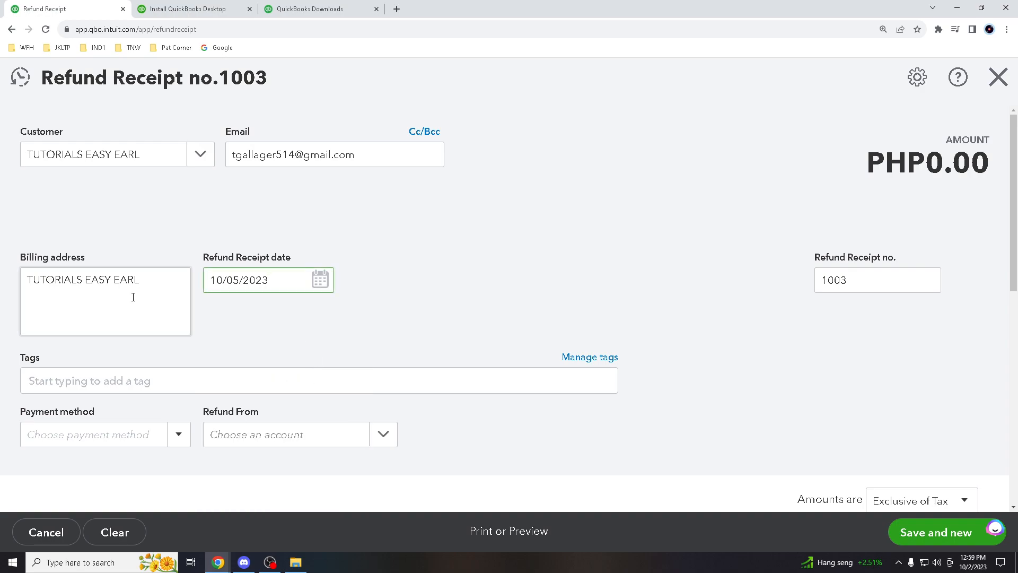
scroll(188, 348, down, 1)
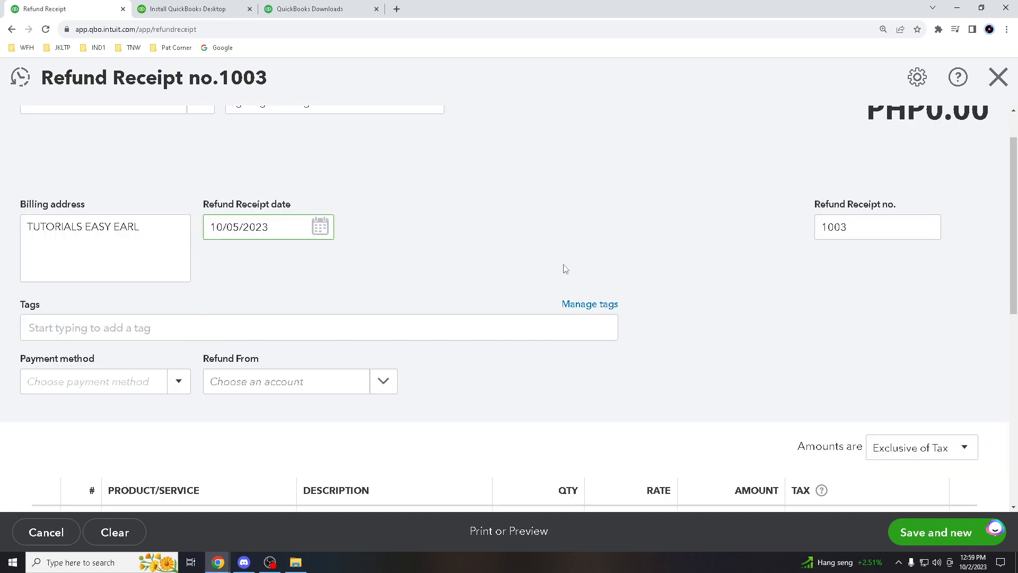
Set payment method to Credit Card and Refund From to Cash and cash equivalents
click(180, 387)
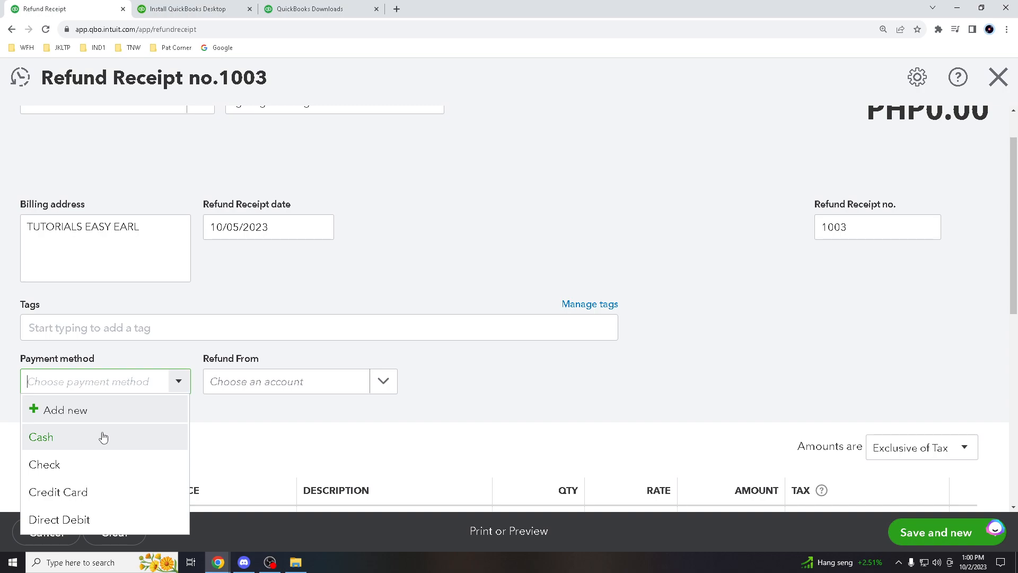
click(106, 493)
click(389, 389)
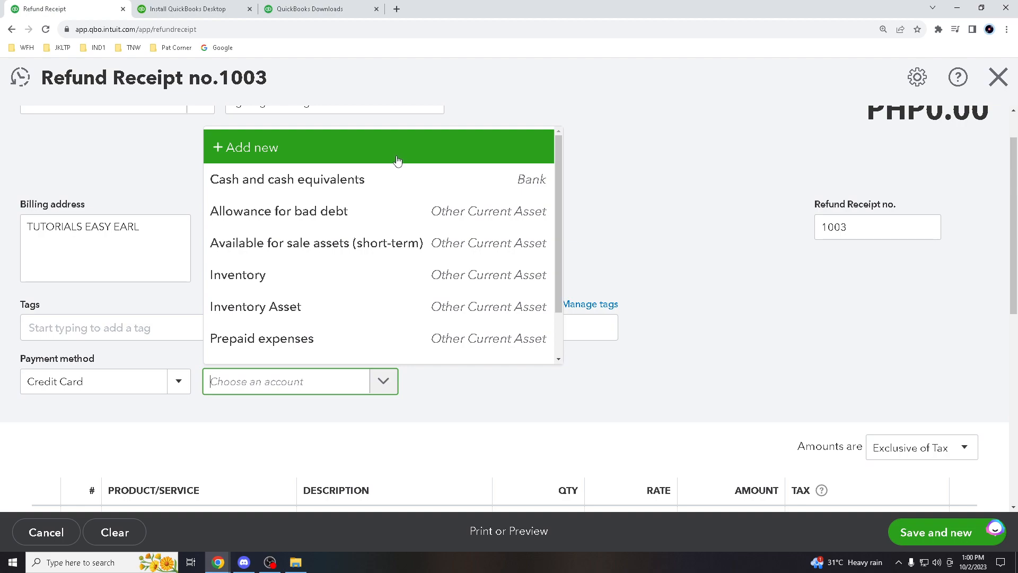
scroll(429, 250, down, 1)
scroll(277, 183, up, 1)
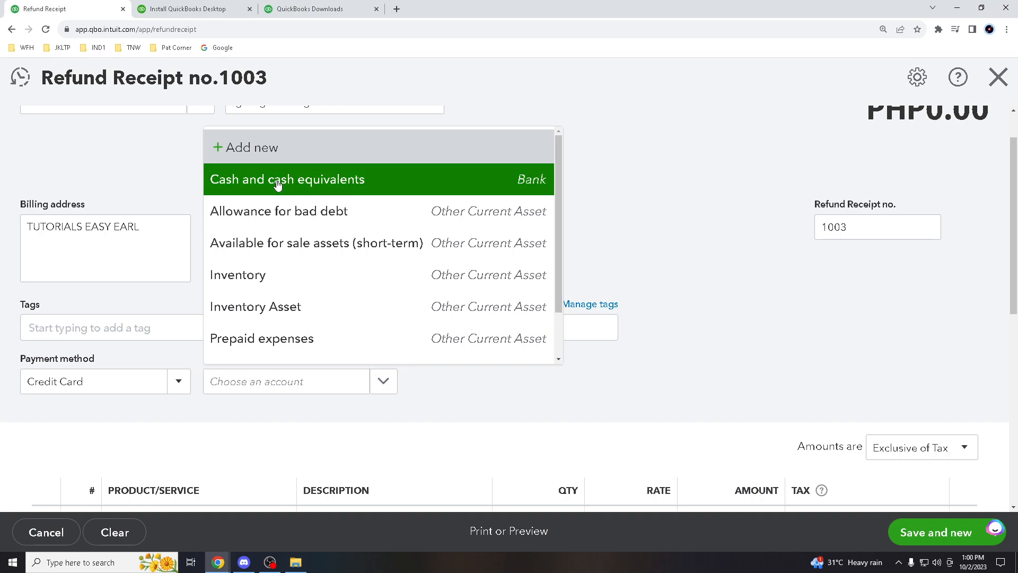
click(277, 181)
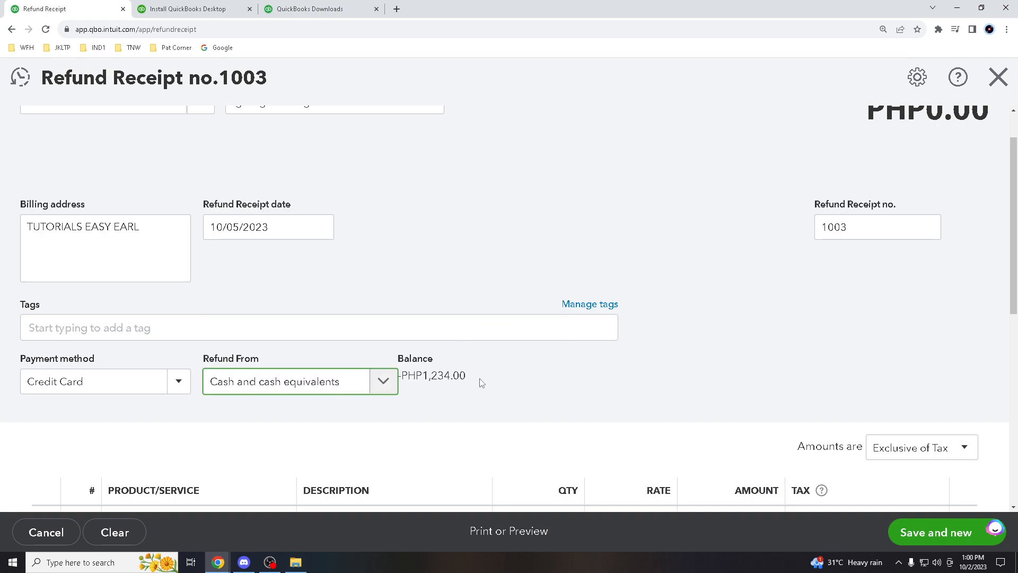
scroll(540, 378, up, 1)
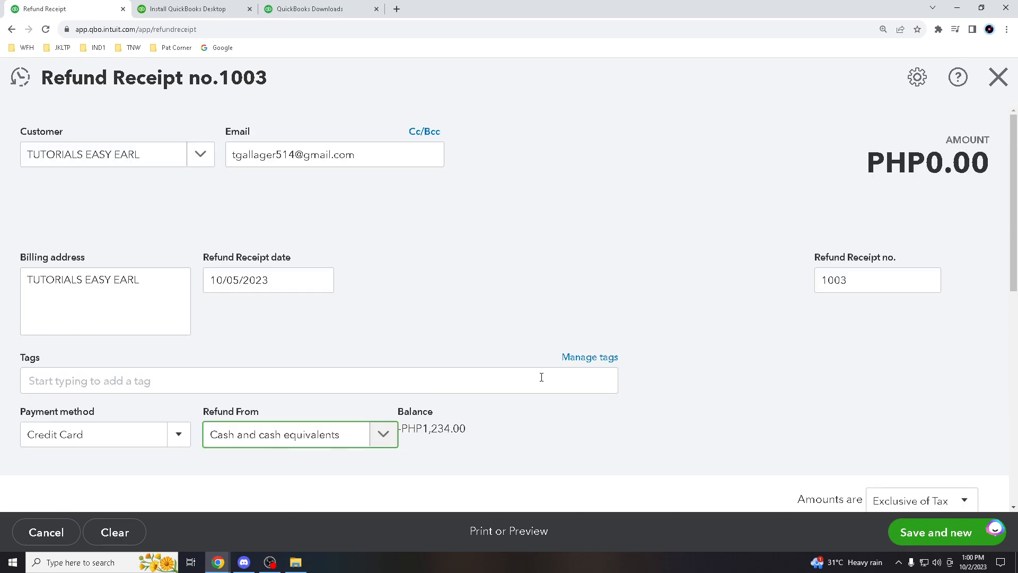
scroll(568, 405, down, 3)
scroll(568, 404, down, 4)
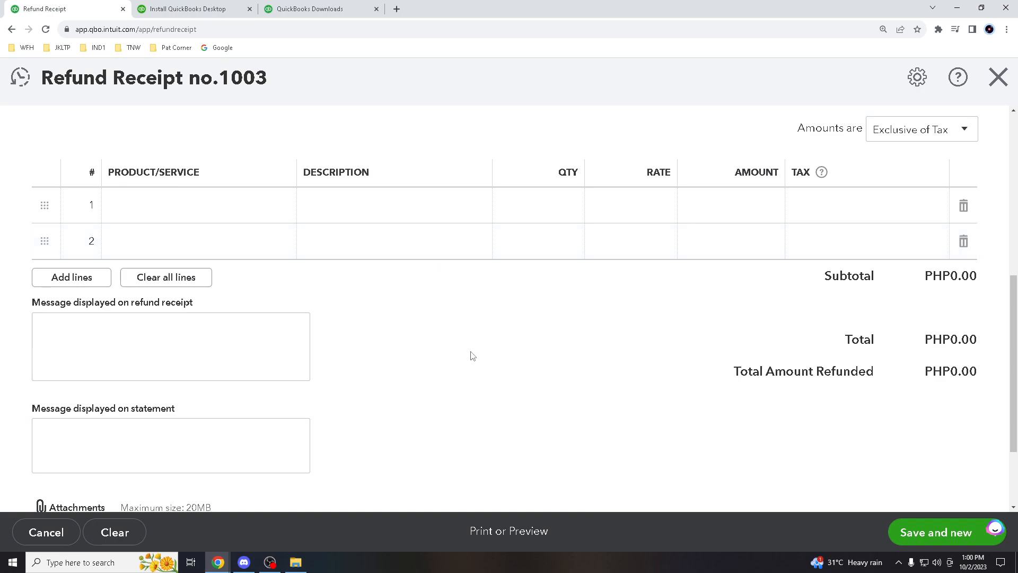
click(278, 348)
scroll(278, 348, down, 1)
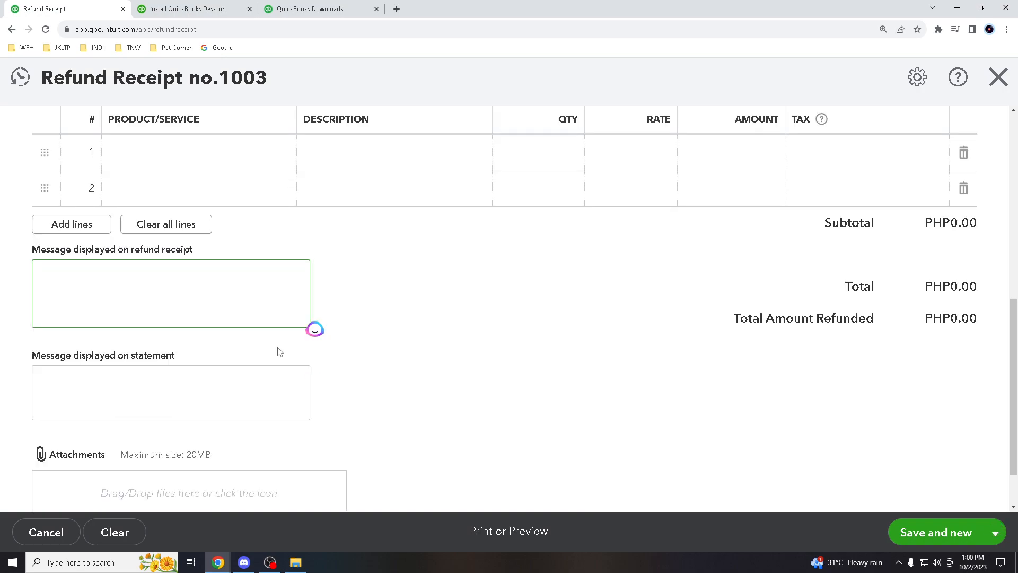
scroll(280, 349, down, 1)
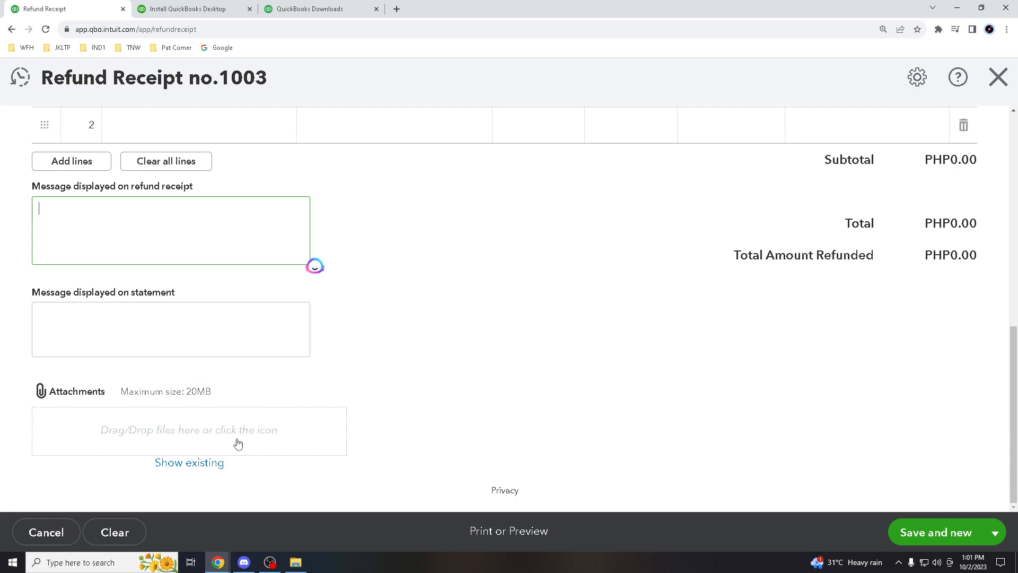
scroll(714, 400, up, 8)
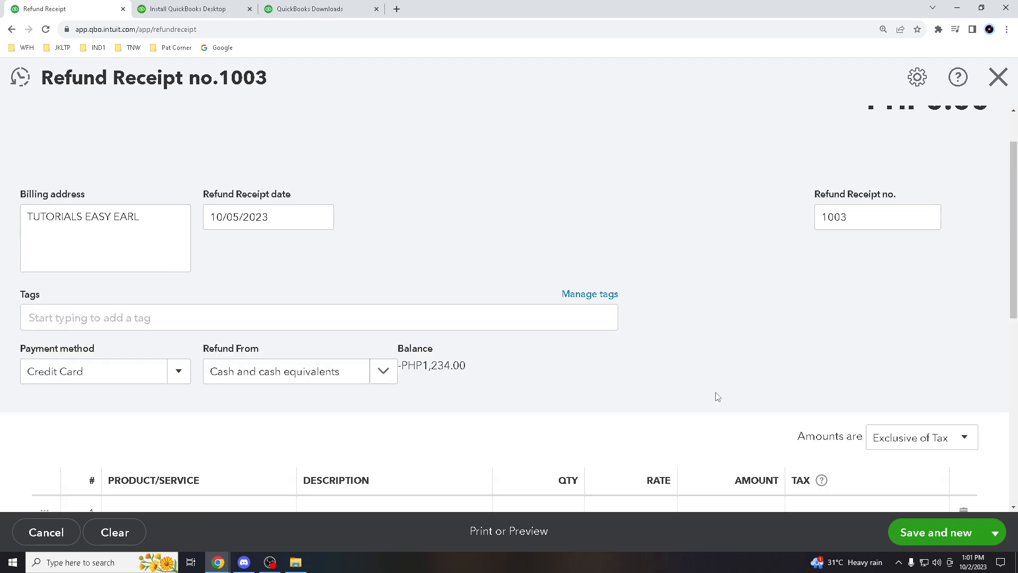
Attempt Save and new, then discard the line-item-less refund receipt without saving
click(929, 541)
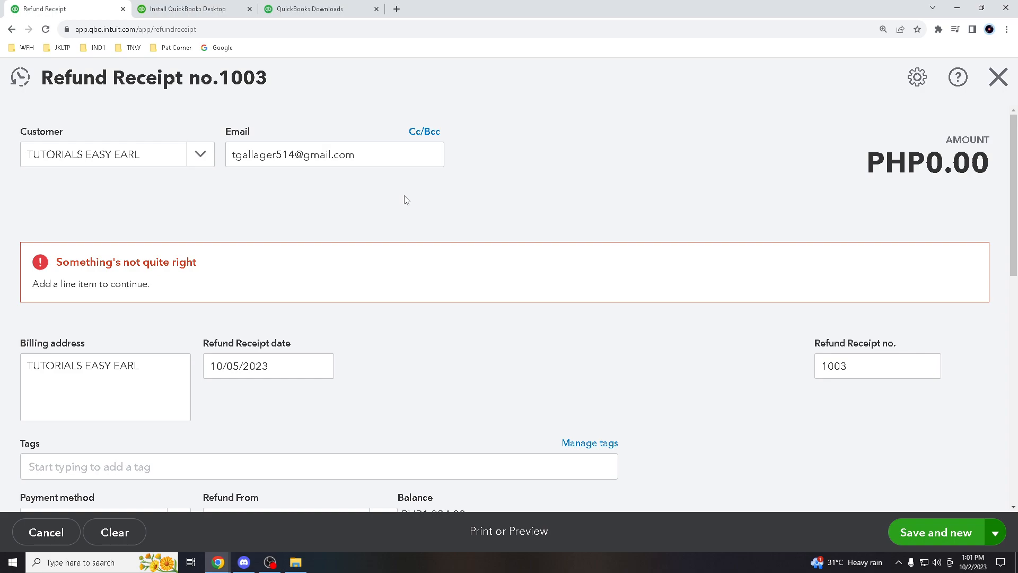
click(1002, 86)
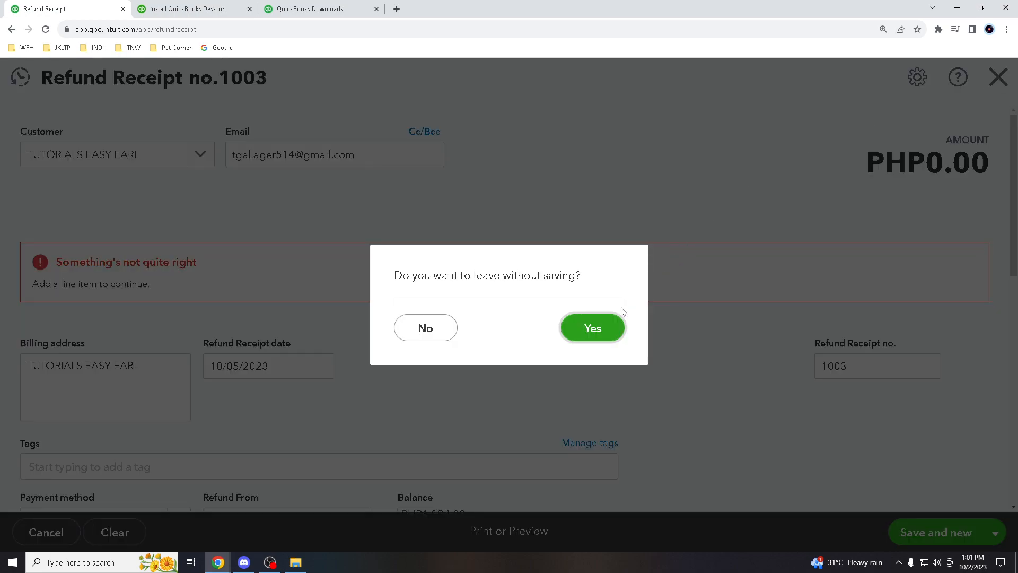
click(590, 334)
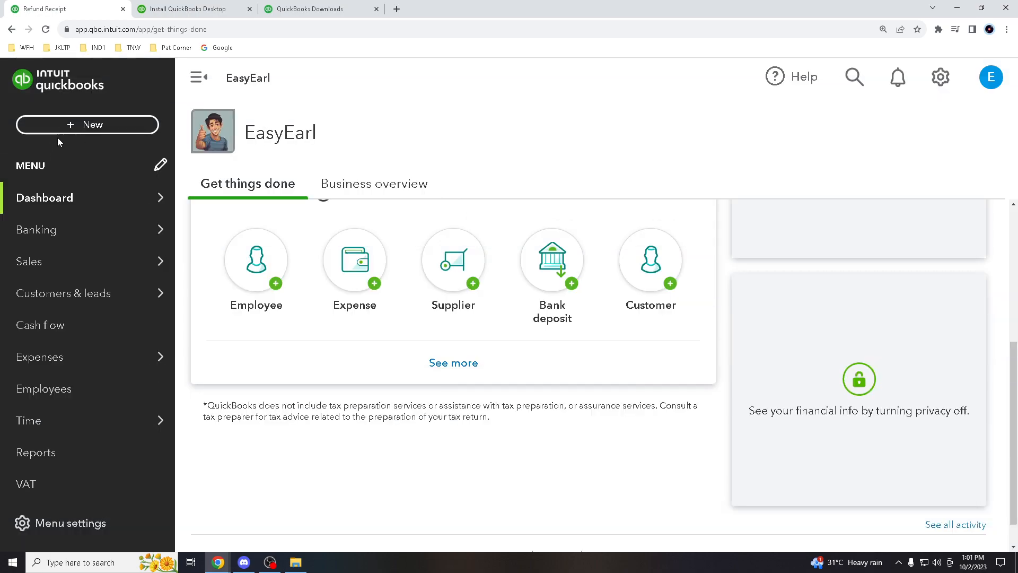
Search QuickBooks for 'Sales' and open the Sales settings result
click(63, 125)
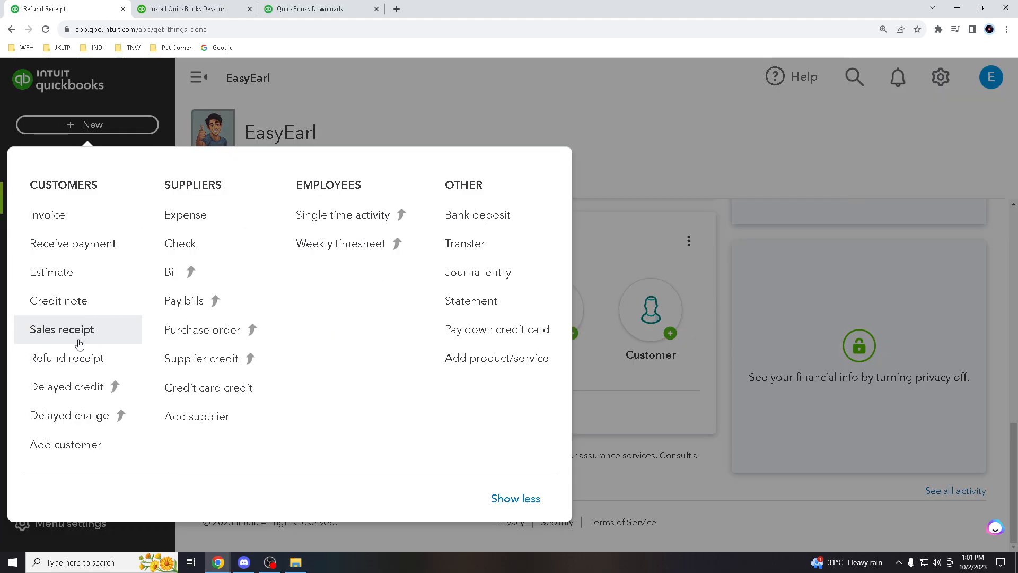
click(453, 94)
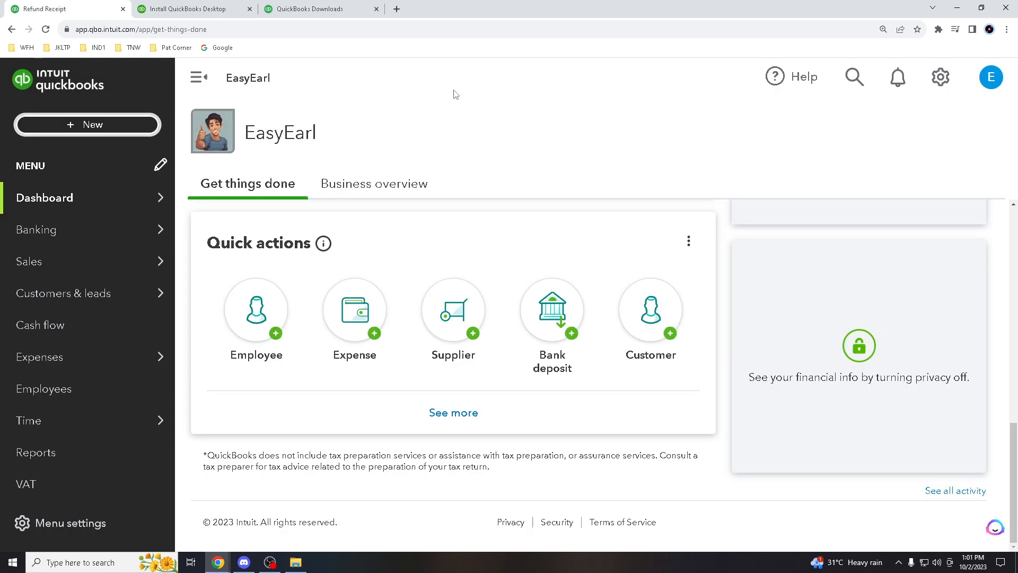
click(853, 85)
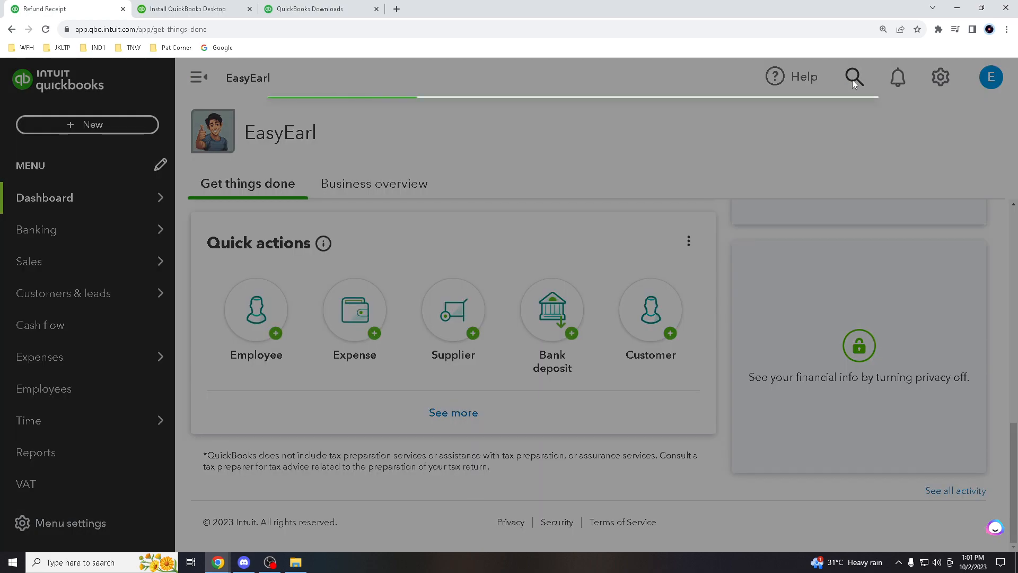
text(s)
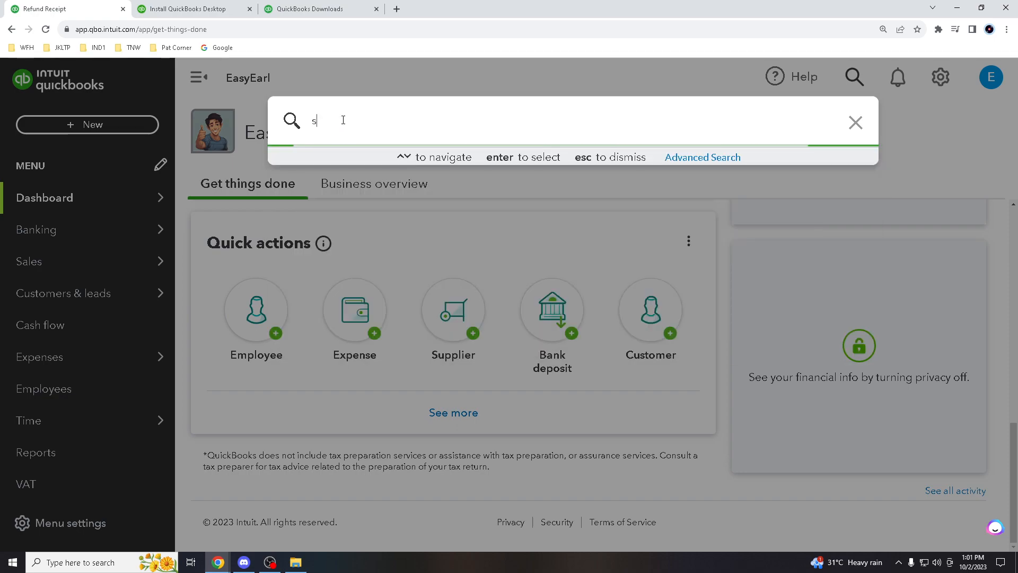
text(ALES)
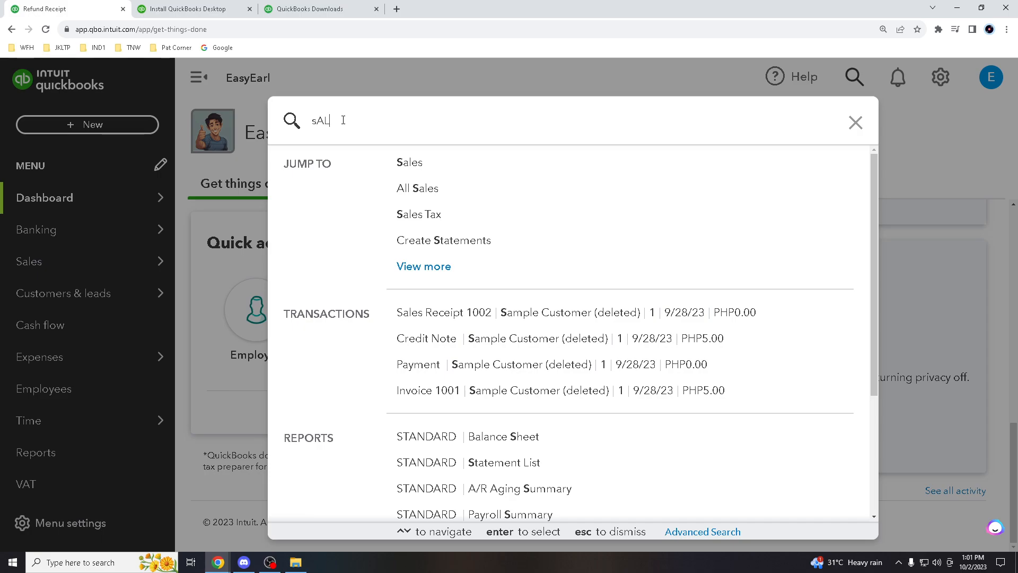
key(Caps_Lock)
text(Sales)
key(ctrl+a)
text(Sales)
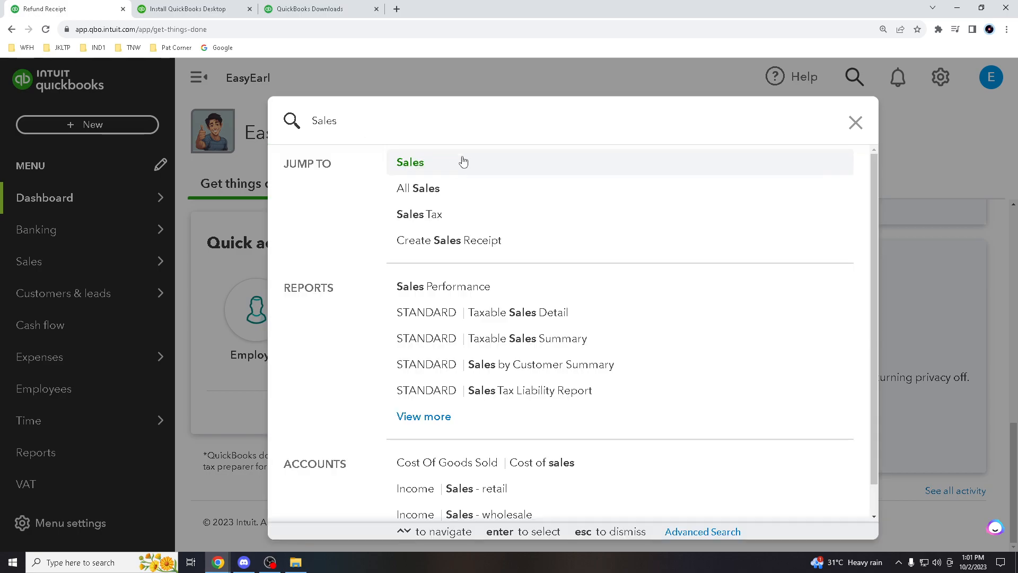
click(434, 164)
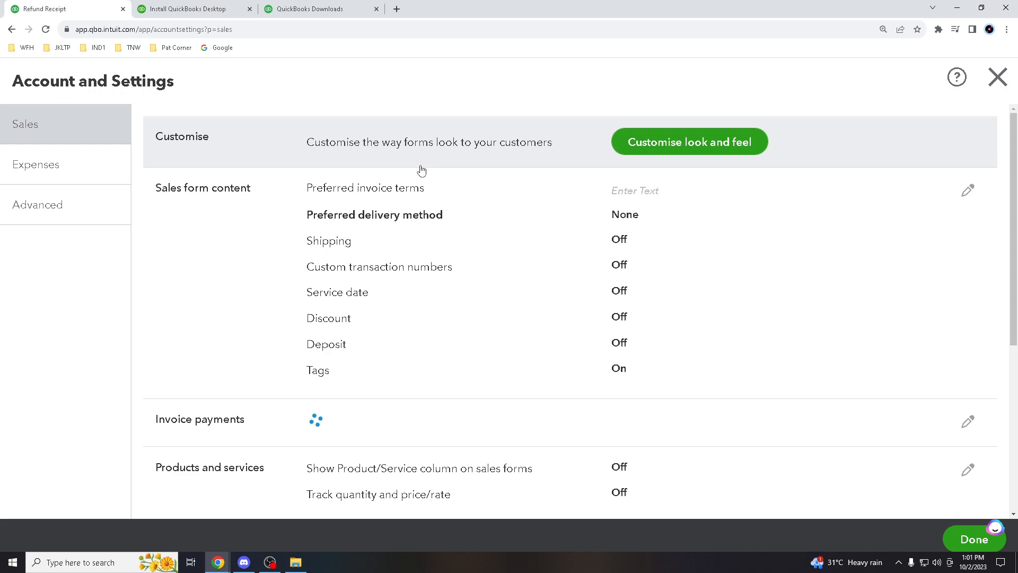
Close Account and Settings and open the All Sales page from search
scroll(520, 149, down, 6)
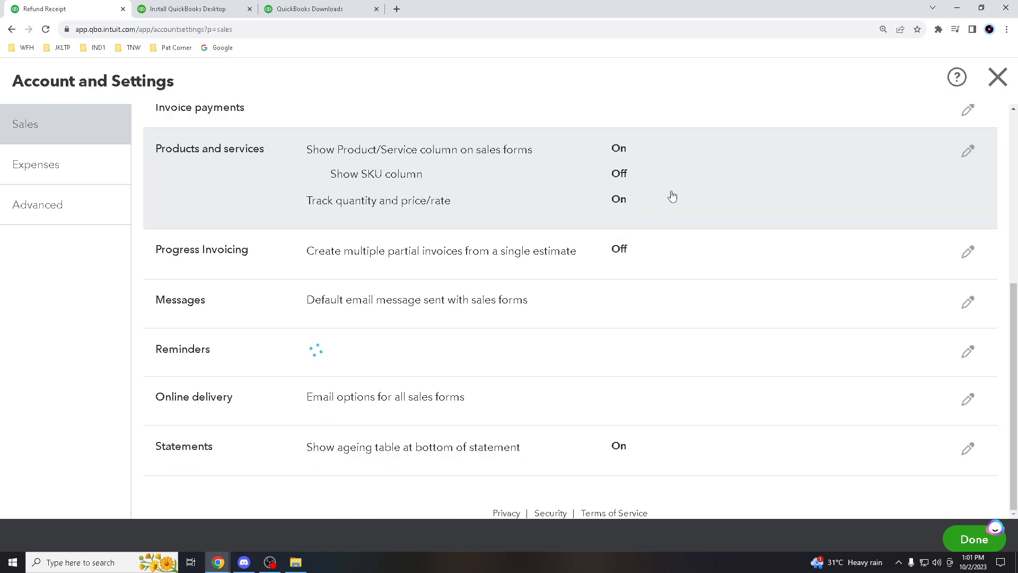
click(998, 78)
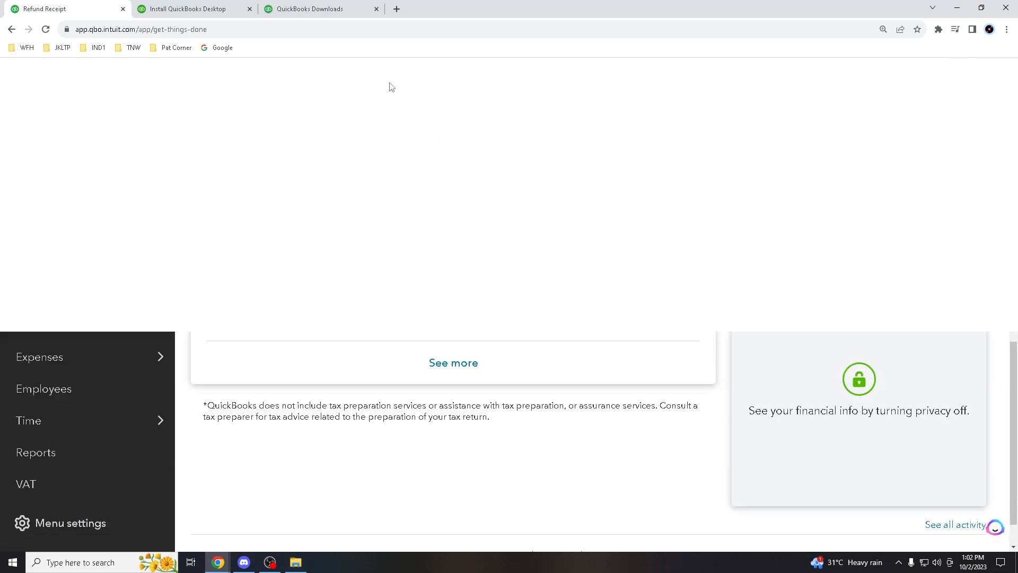
click(854, 77)
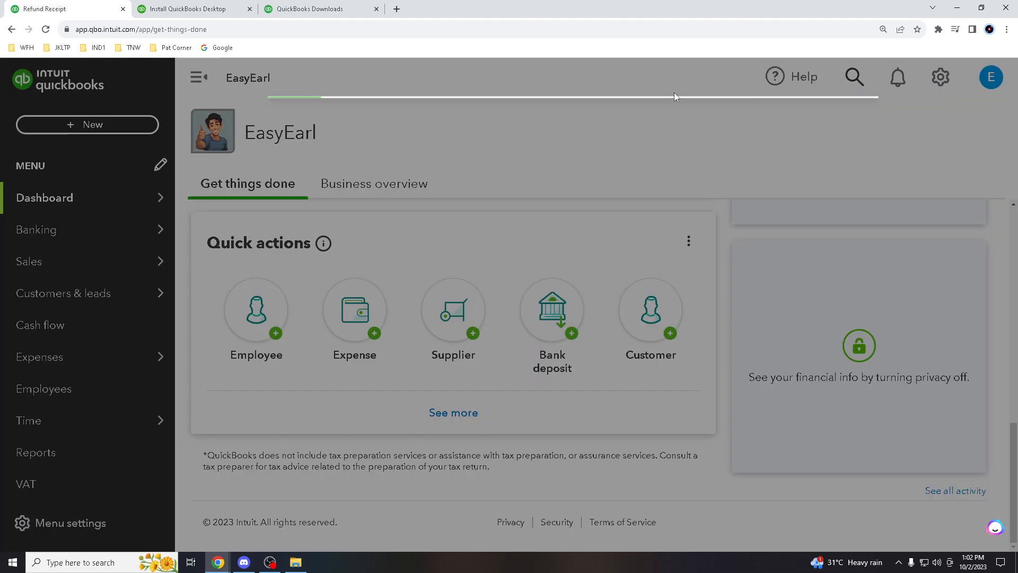
click(429, 182)
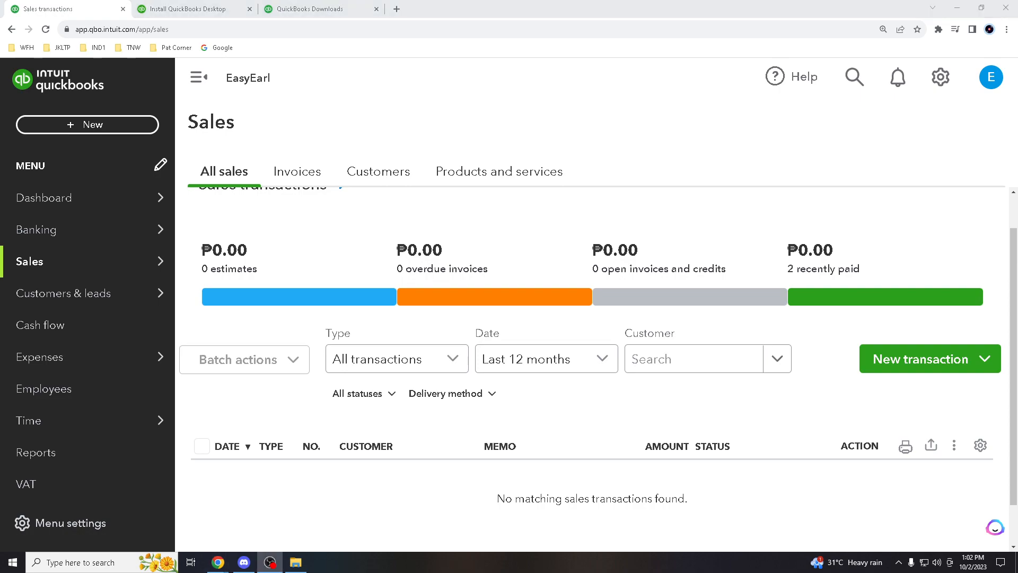
key(alt+Tab)
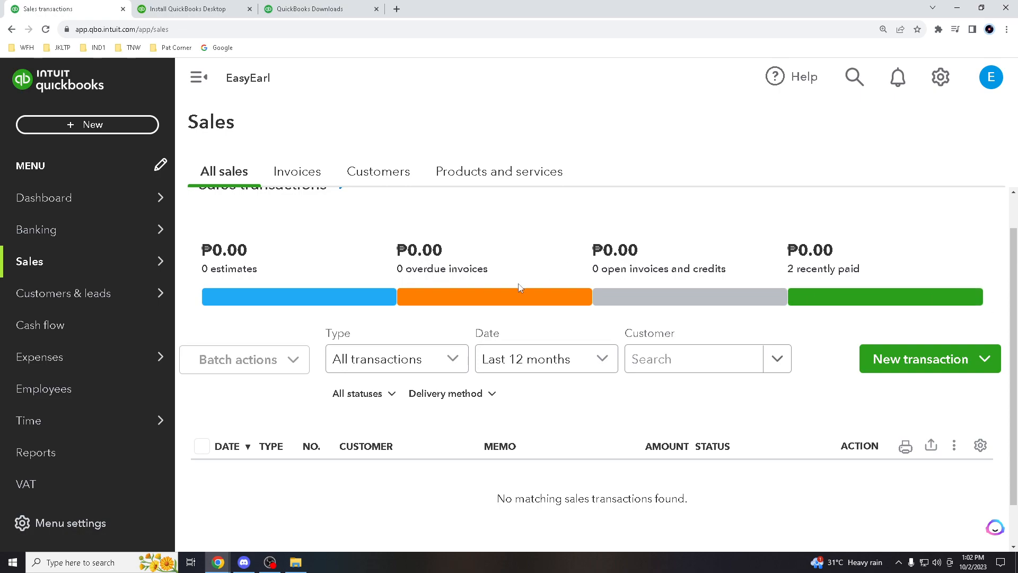
mouse_move(28, 366)
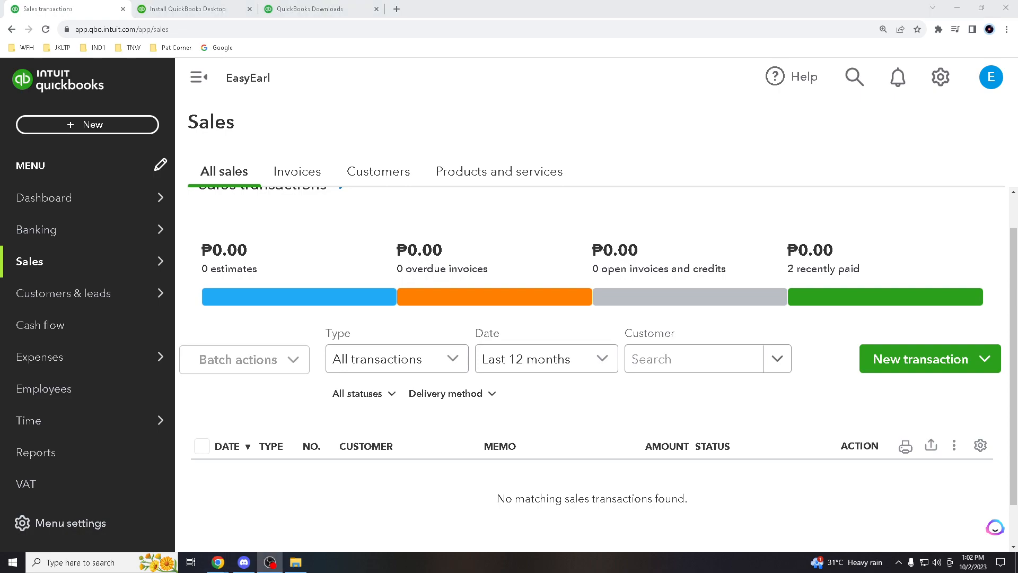
key(alt+Tab)
key(Tab)
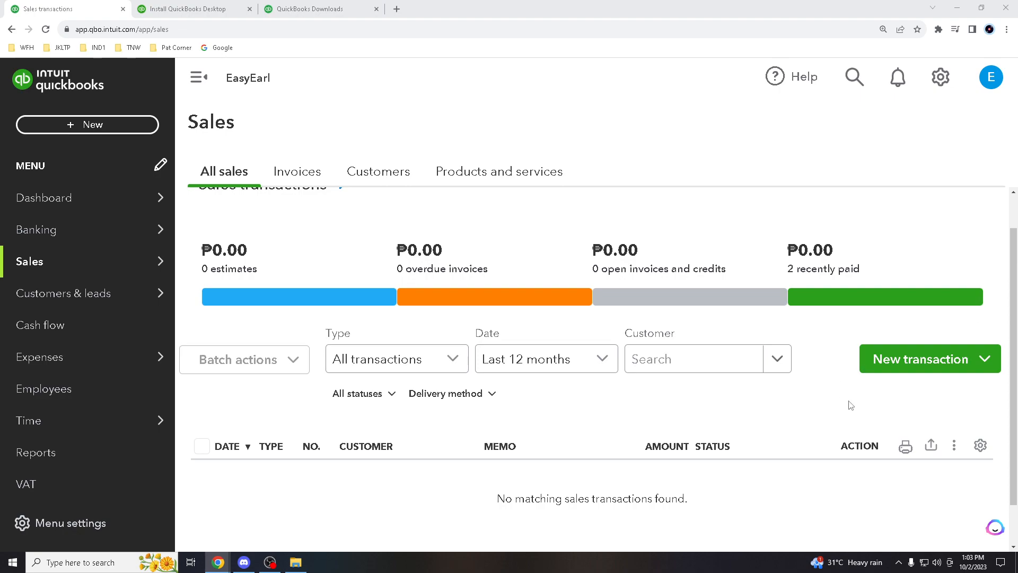
click(274, 568)
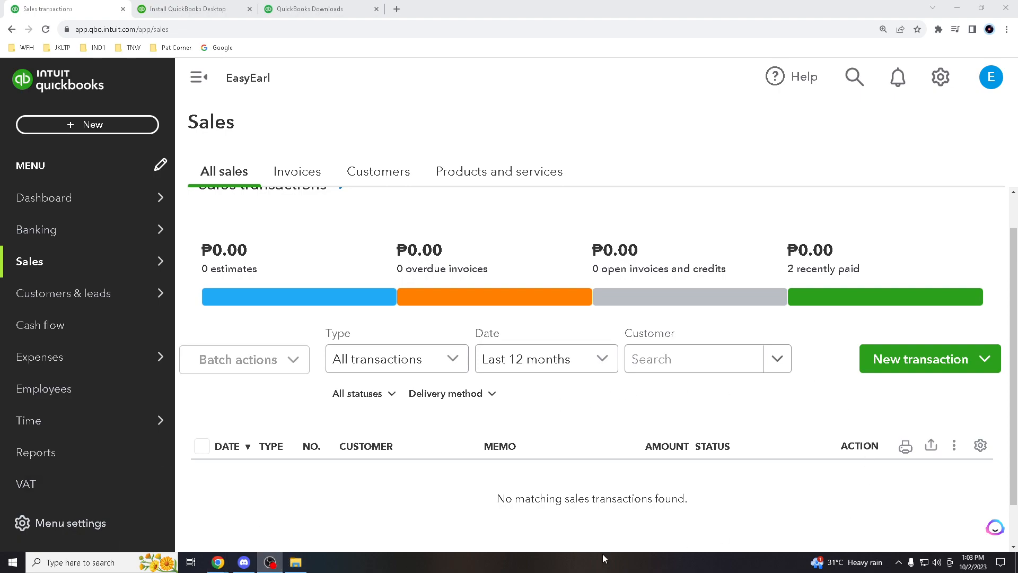